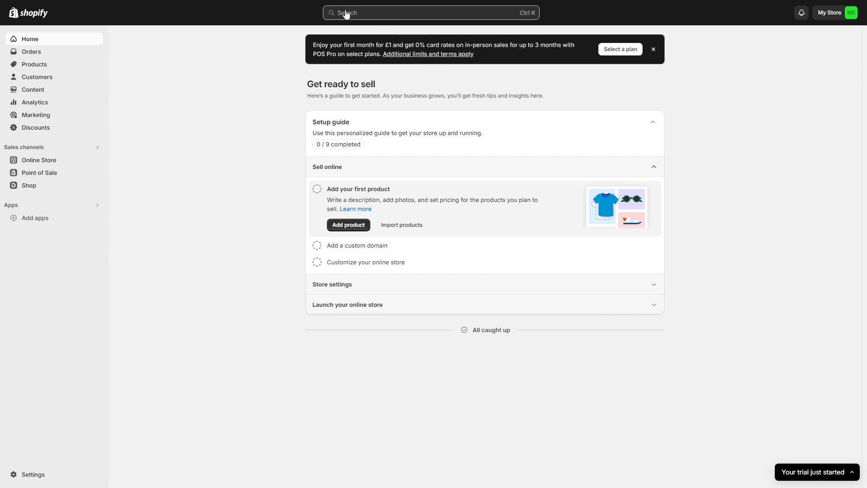
Step: Search the store admin for "robo" and open the Robo Product Importer listing in the Shopify App Store
left_click(372, 11)
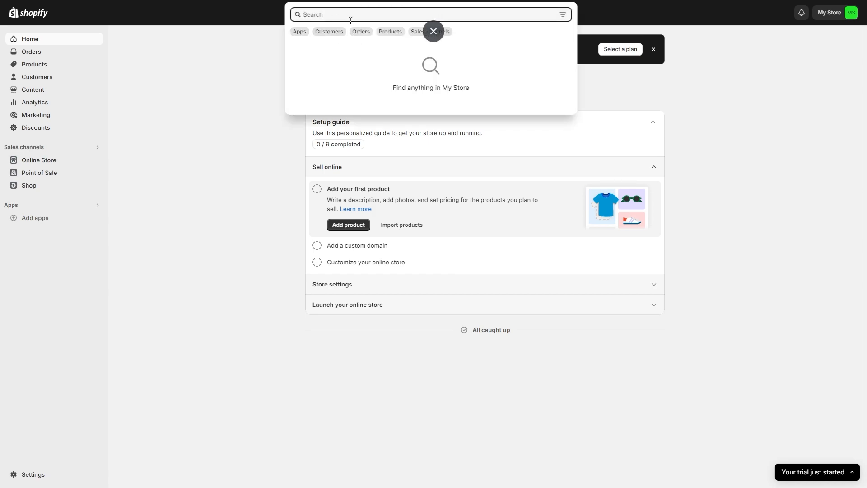
type("robo")
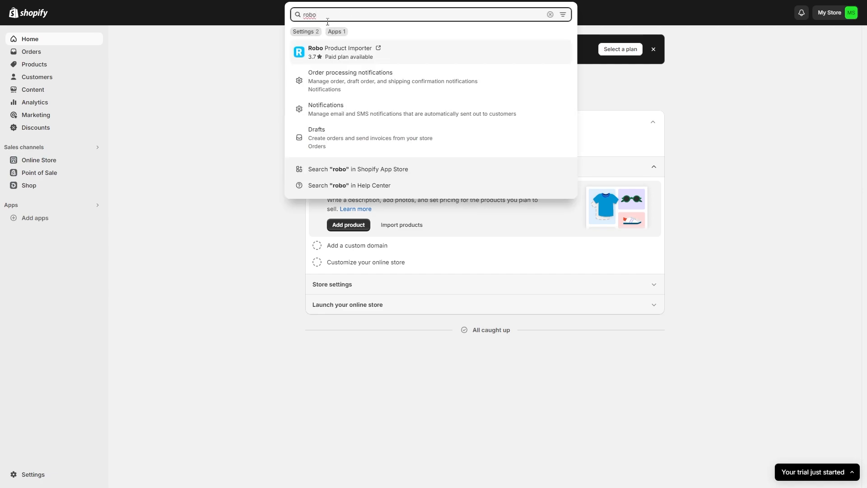
left_click_drag(327, 22, 297, 18)
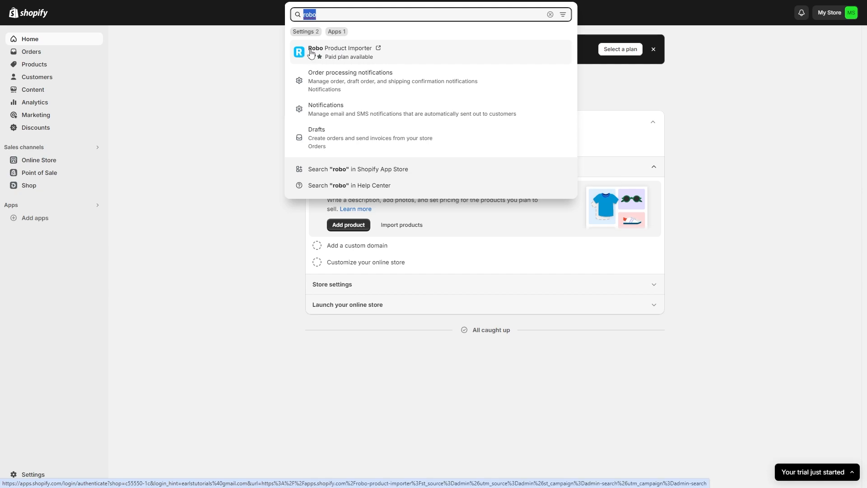
left_click(359, 60)
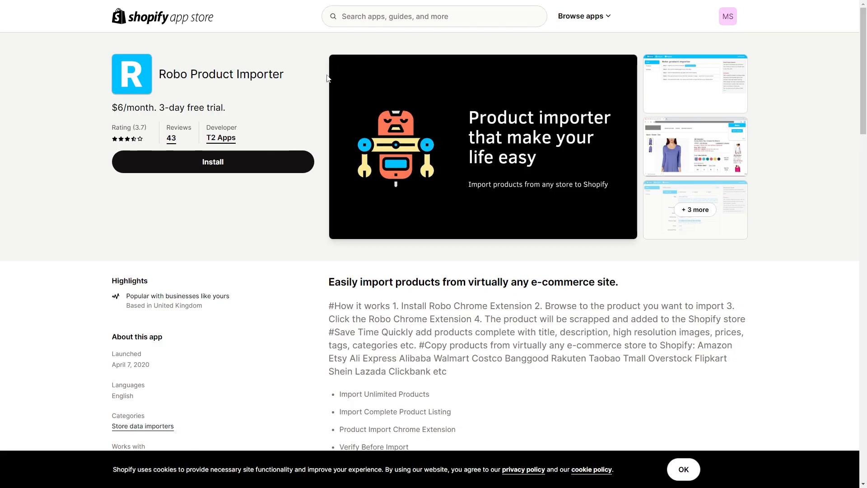
Step: Install the Robo Product Importer app on the store, accepting the data access it requests
left_click_drag(112, 108, 224, 106)
left_click(238, 112)
left_click(227, 161)
left_click_drag(362, 103, 461, 110)
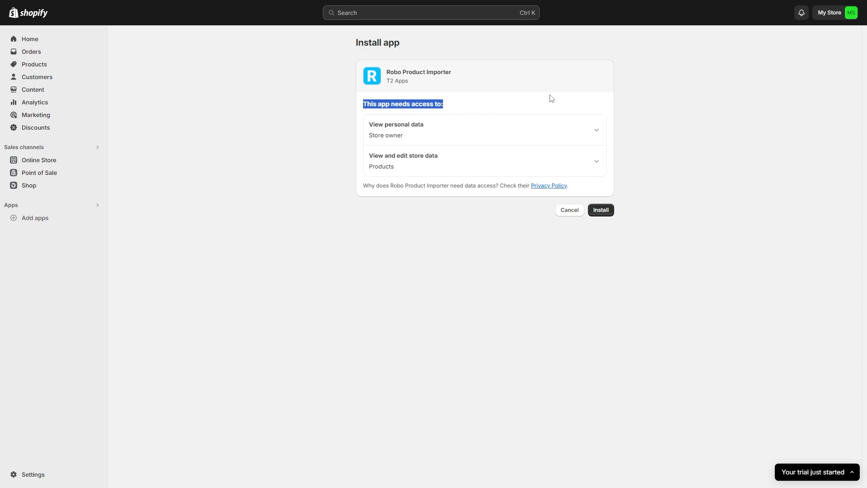
left_click(606, 209)
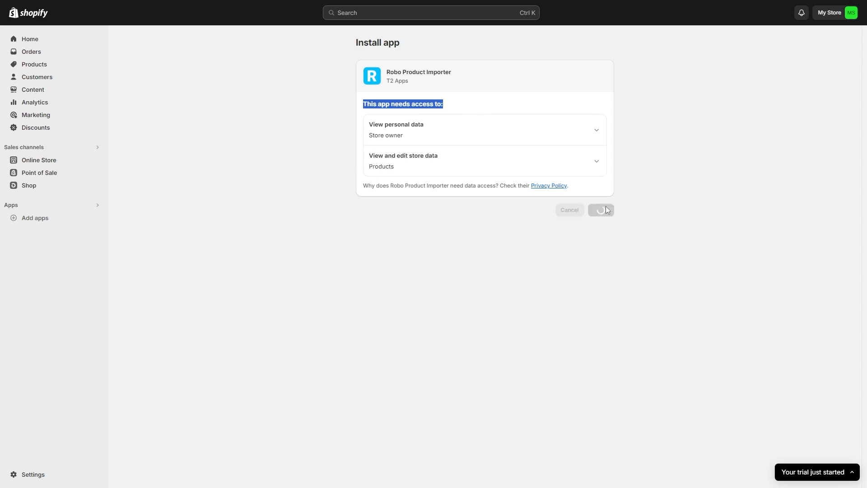
Step: Read Robo's setup instructions and open the import page for importing products without the Chrome extension
triple_click(154, 33)
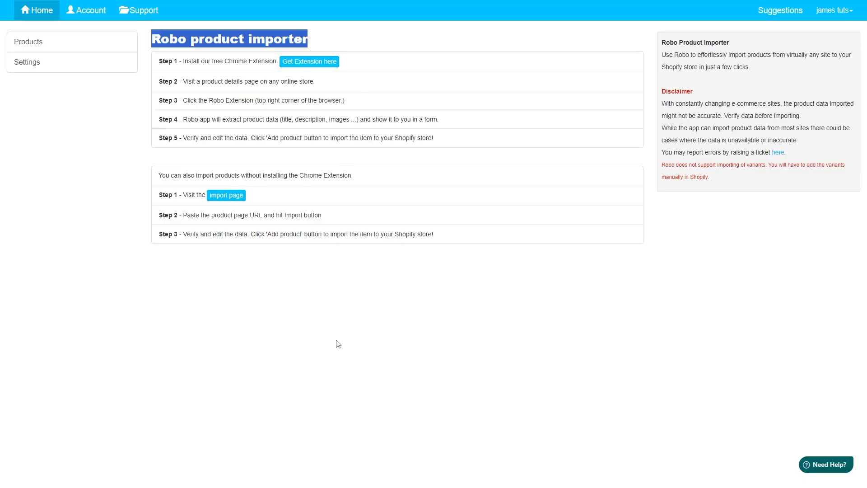
left_click(342, 255)
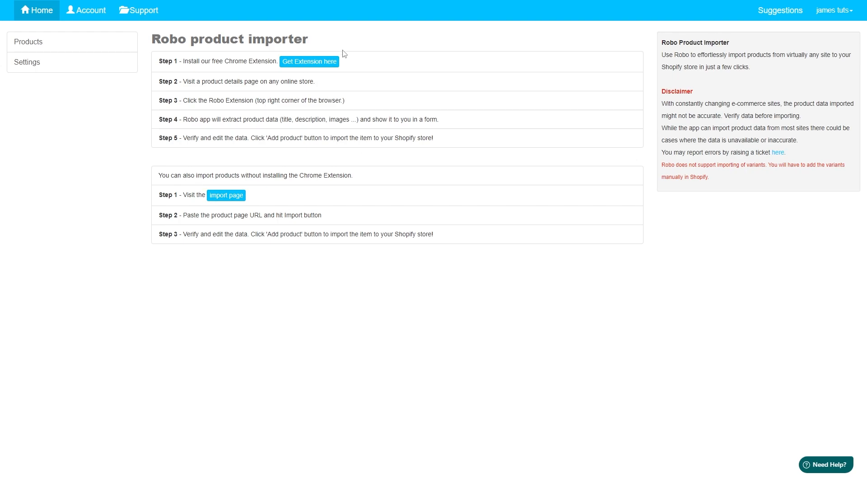
left_click_drag(188, 60, 275, 59)
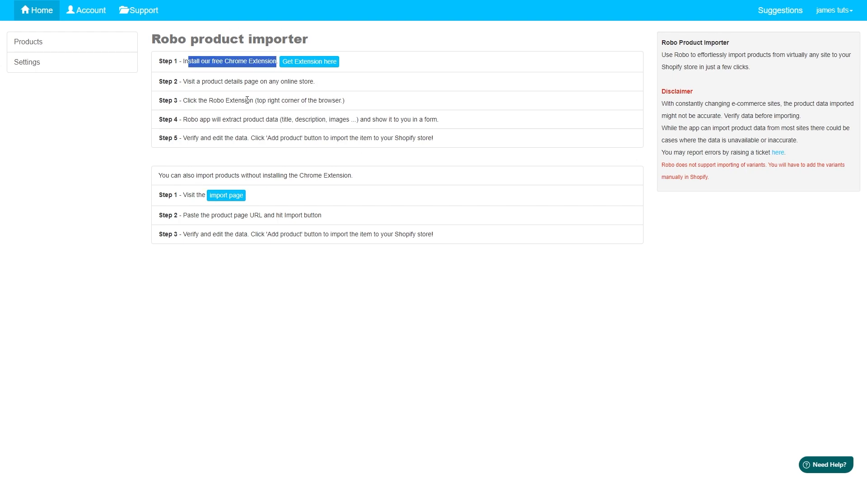
left_click(309, 150)
left_click_drag(171, 175, 340, 178)
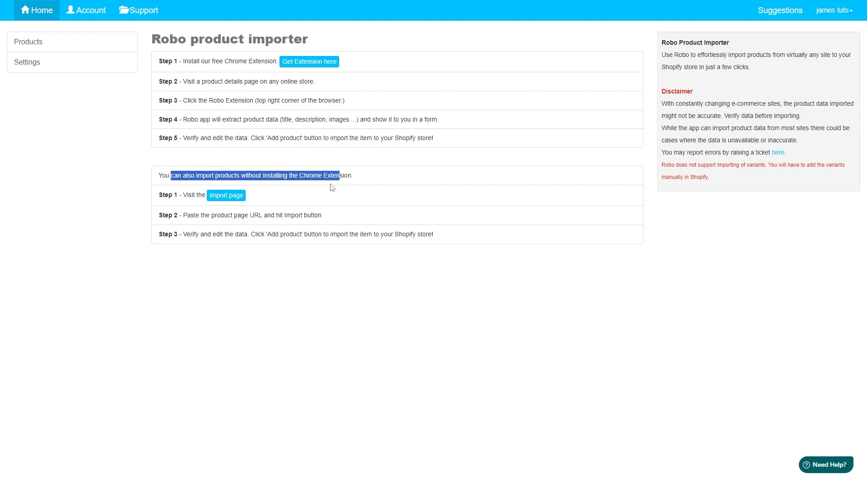
left_click(333, 187)
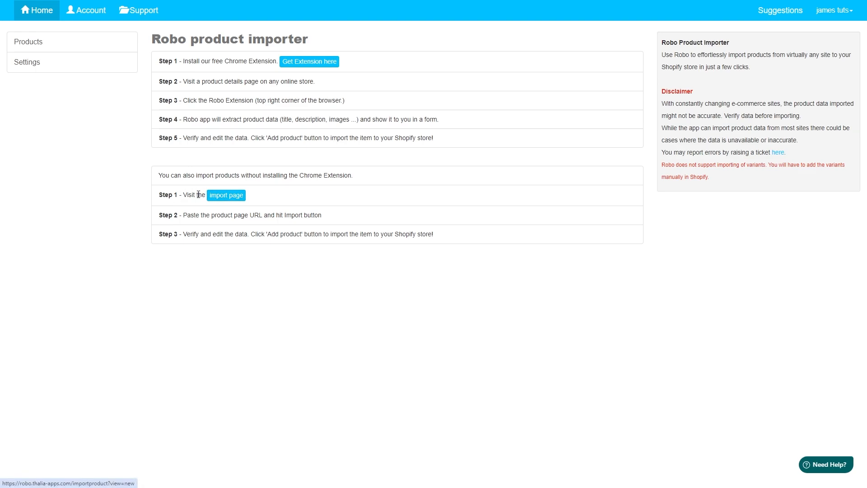
left_click(239, 201)
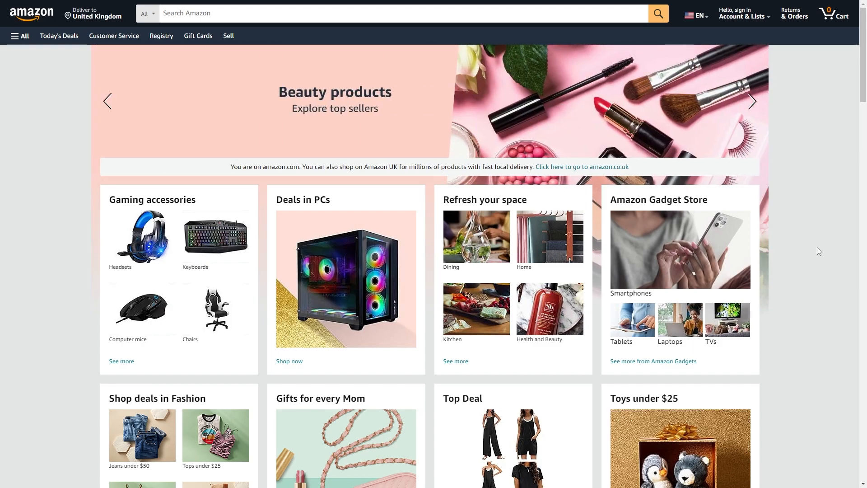
Step: On Amazon, open the blue BENGOO G9000 Stereo Gaming Headset from the headsets category and copy its page URL
left_click(144, 234)
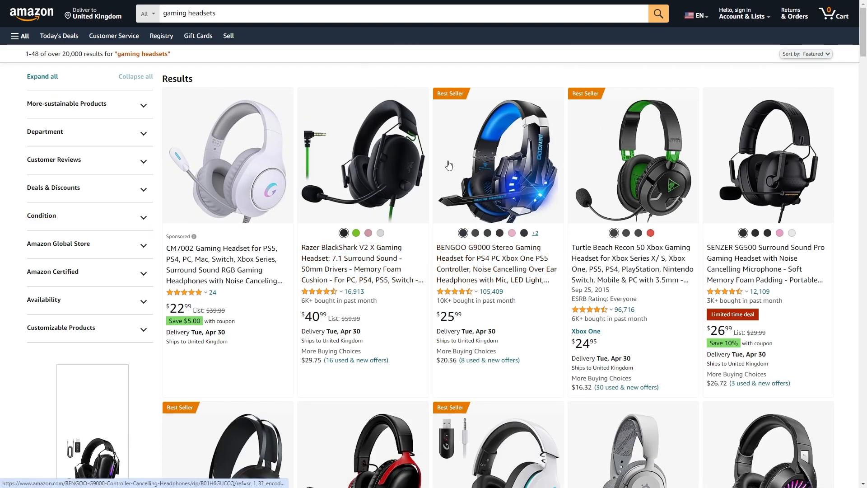
left_click(489, 161)
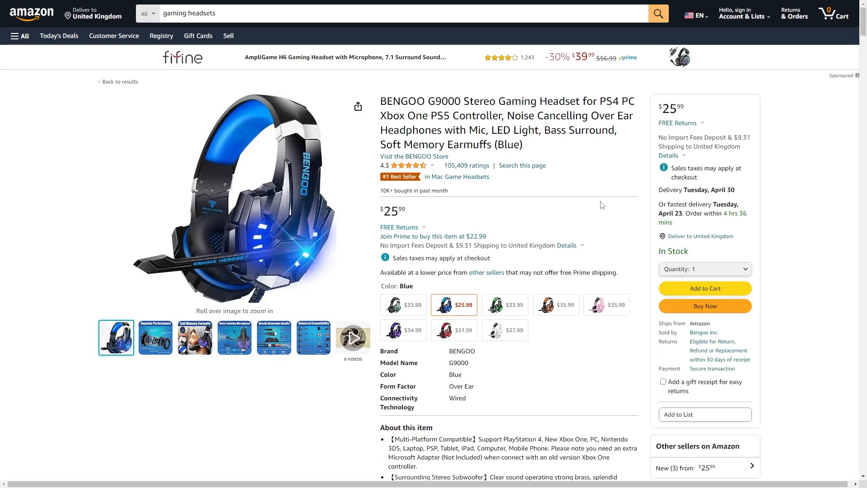
key("F11")
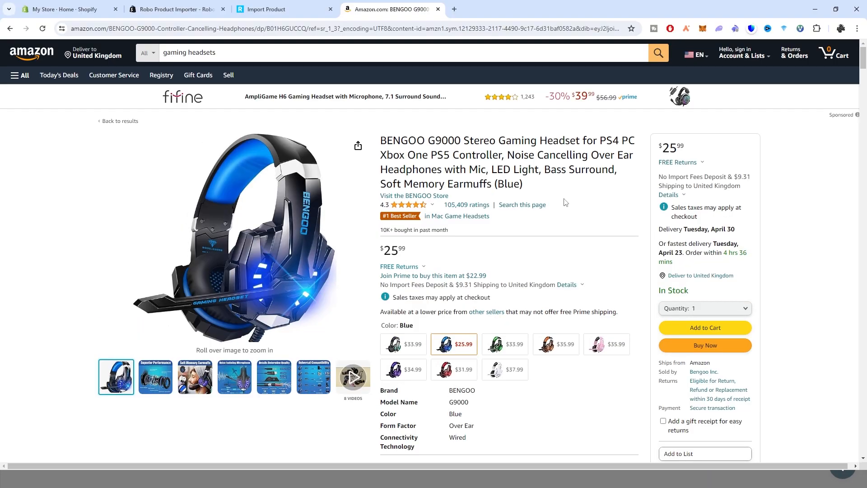
left_click(383, 32)
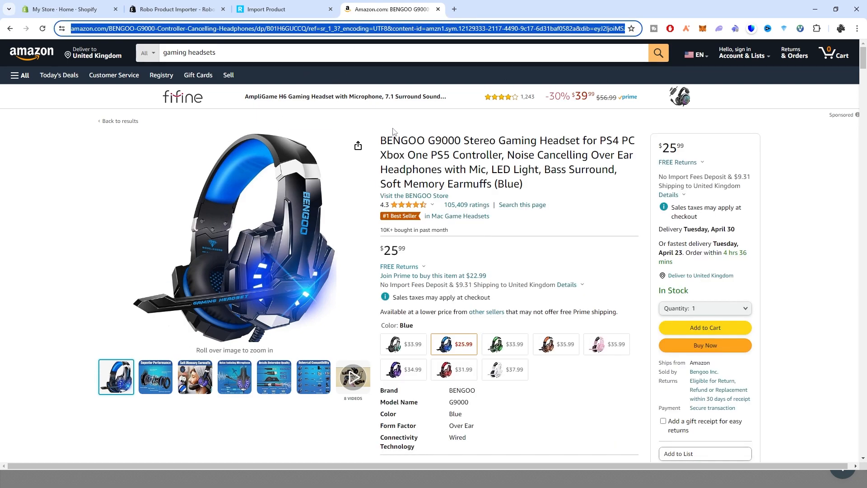
Step: Switch to Robo Product Importer, paste the headset's Amazon URL as the product page link and import its data
left_click(294, 9)
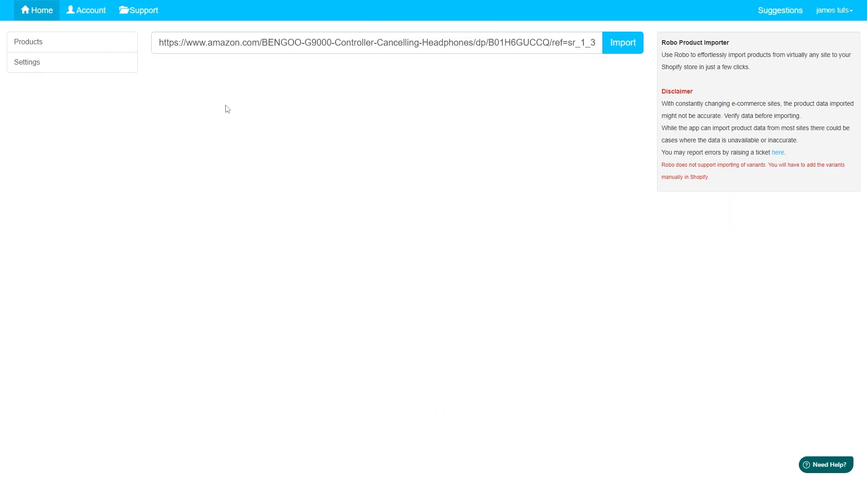
left_click(617, 43)
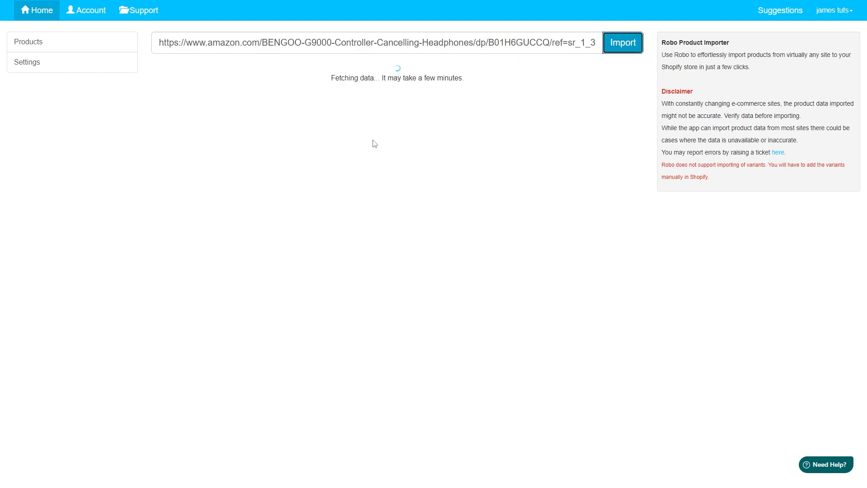
left_click_drag(329, 91, 486, 83)
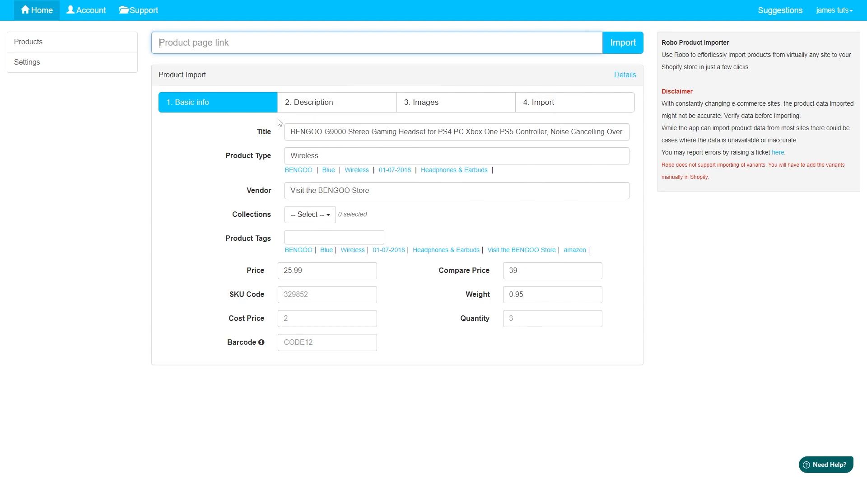
Step: Review the importer's disclaimer and the headset's imported title and price in the basic info
left_click(819, 155)
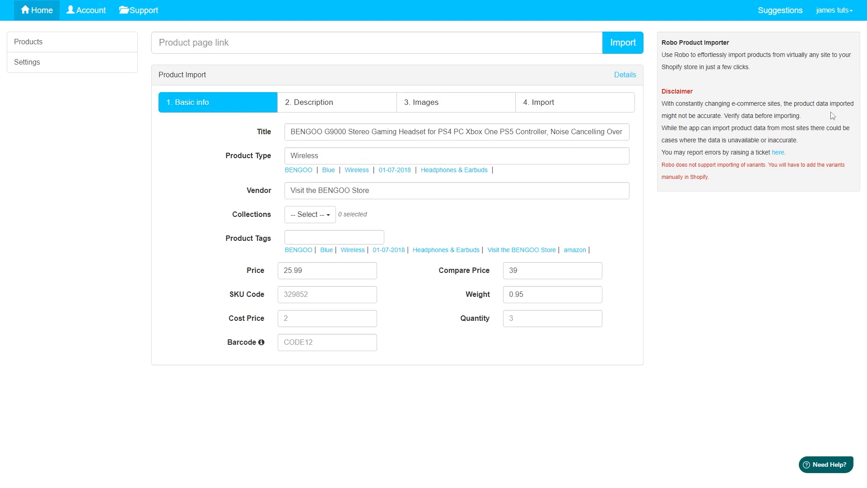
double_click(670, 92)
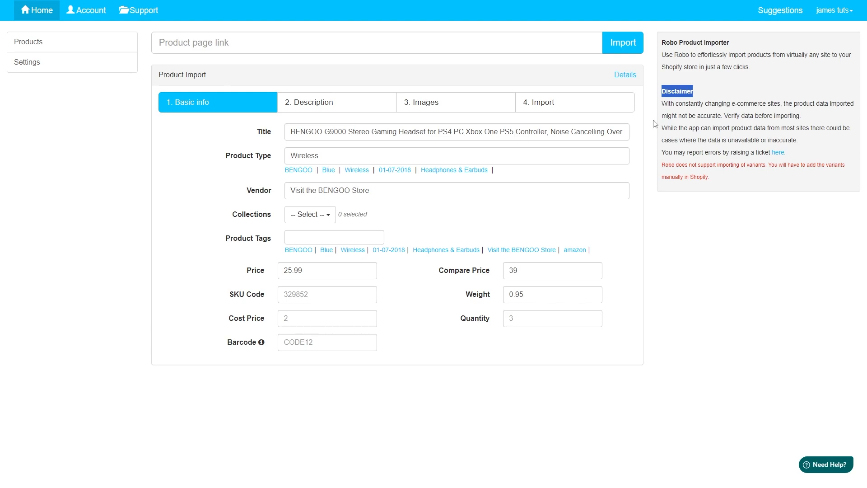
left_click_drag(333, 131, 628, 134)
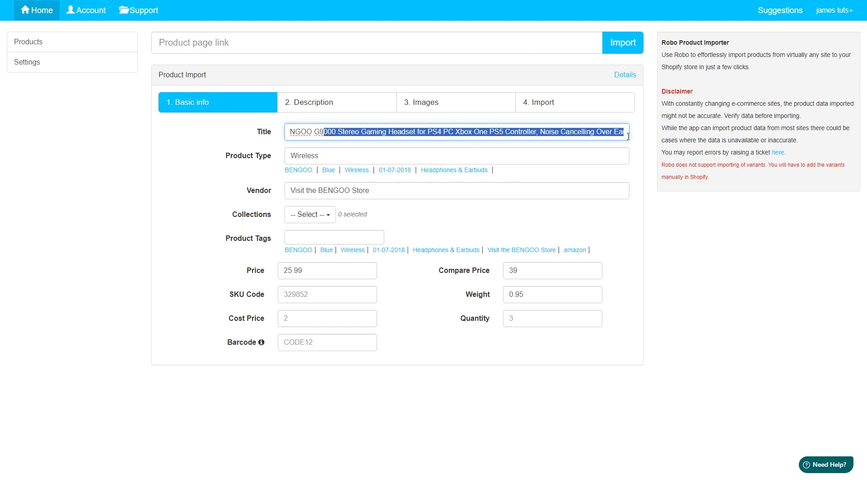
left_click(225, 164)
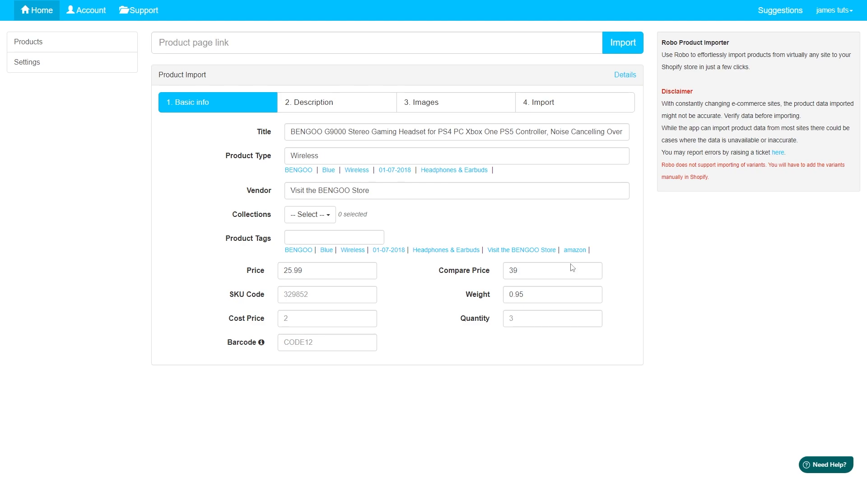
left_click(324, 270)
key("Tab")
double_click(304, 271)
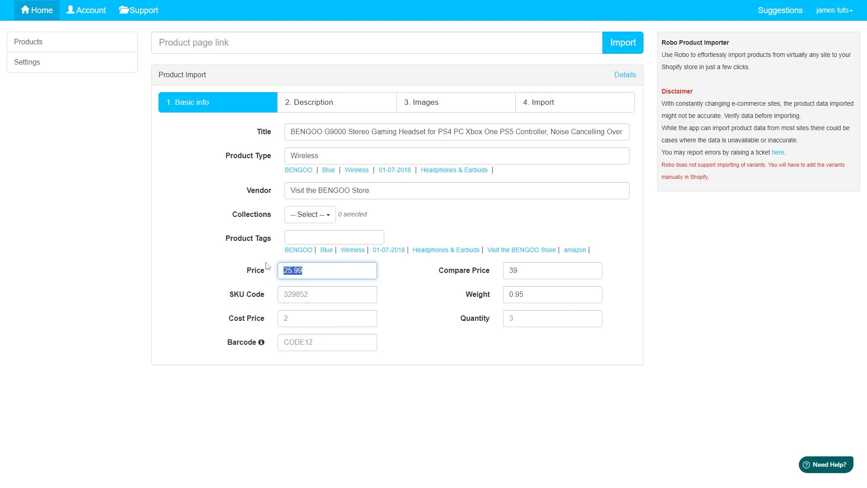
Step: Add the suggested product tags BENGOO, Blue, Wireless, 01-07-2018 and Headphones & Earbuds
left_click(299, 251)
left_click(327, 250)
left_click(353, 250)
left_click(388, 250)
left_click(447, 250)
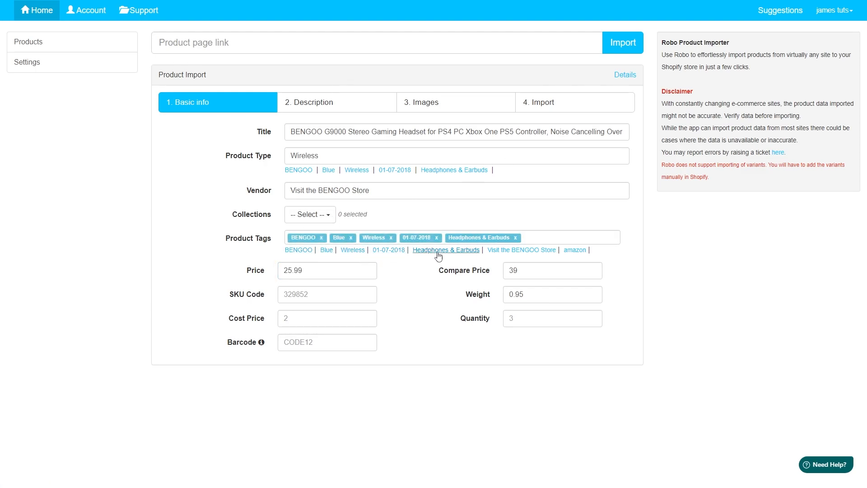
Step: Check the imported description and images, and add the headset to the Shopify store
left_click(320, 95)
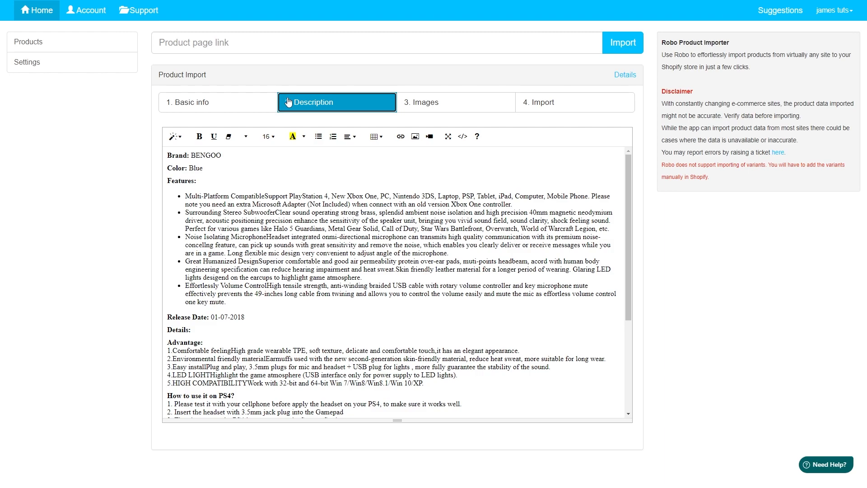
scroll(265, 284, "down", 3)
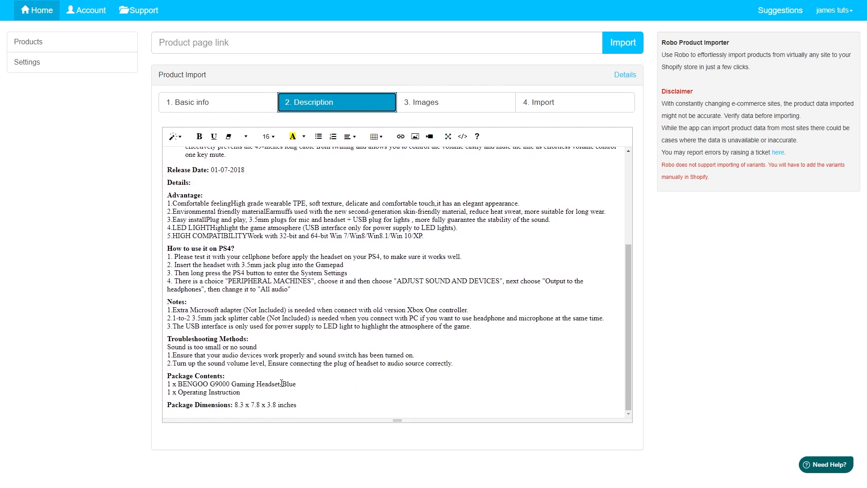
scroll(293, 382, "up", 3)
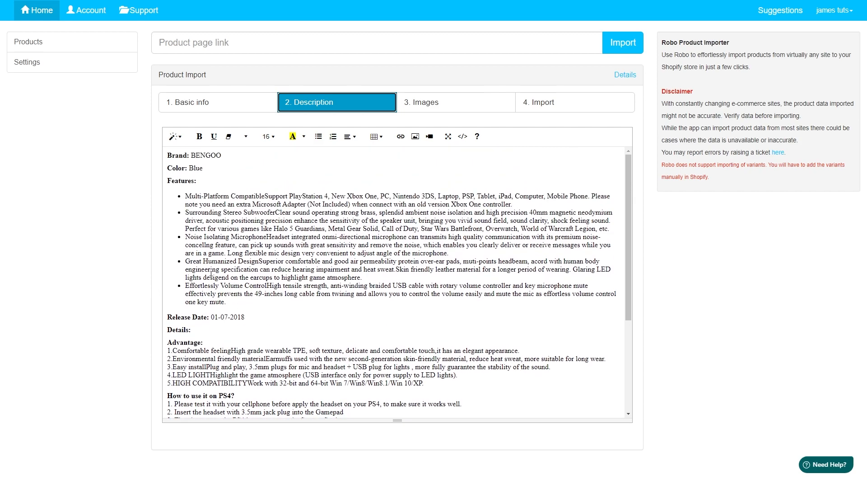
scroll(290, 240, "down", 1)
left_click(455, 108)
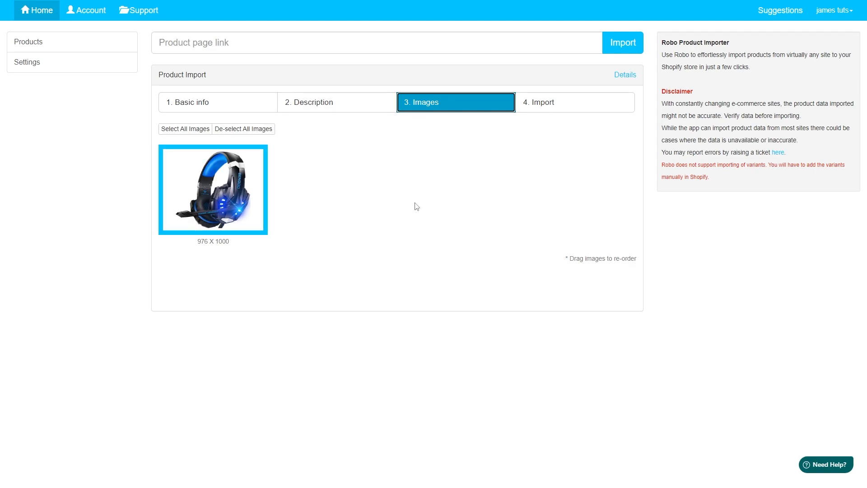
left_click(560, 106)
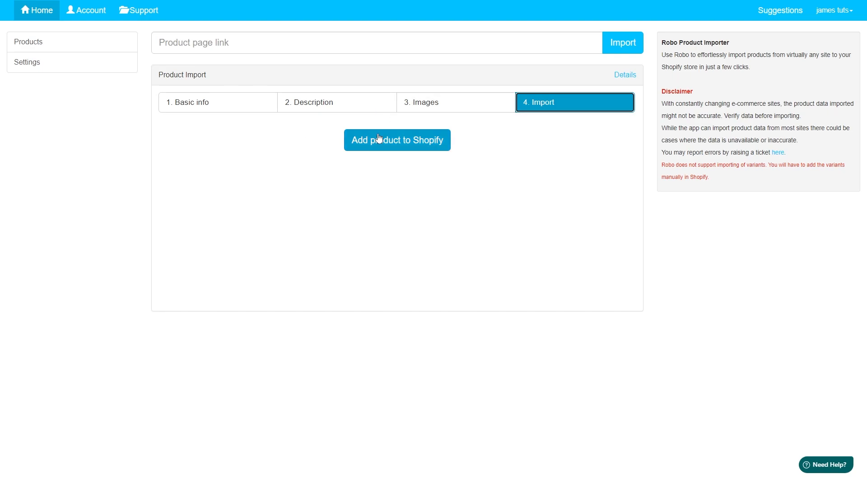
left_click(404, 145)
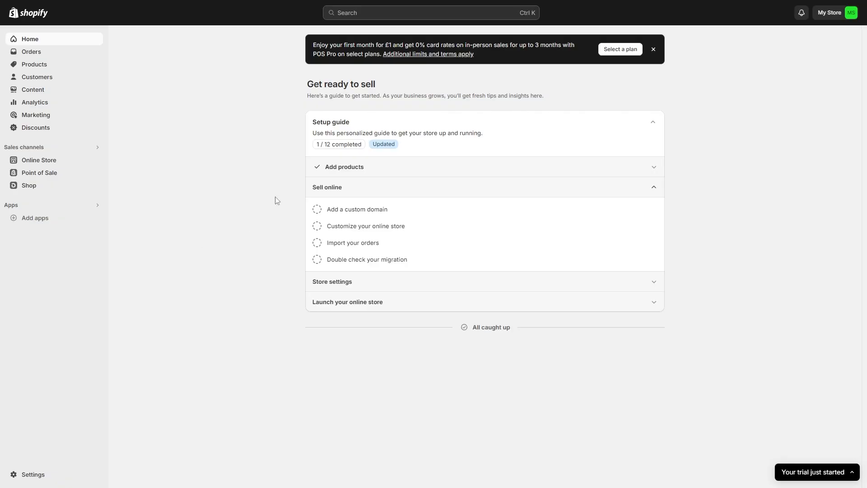
Step: Open the imported BENGOO headset among the Shopify store's products and examine its description, media, tags and pricing
left_click(54, 68)
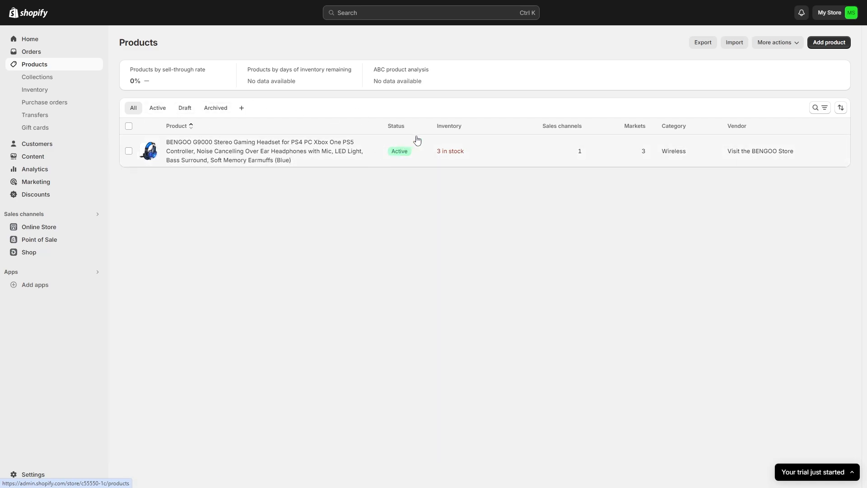
left_click(250, 149)
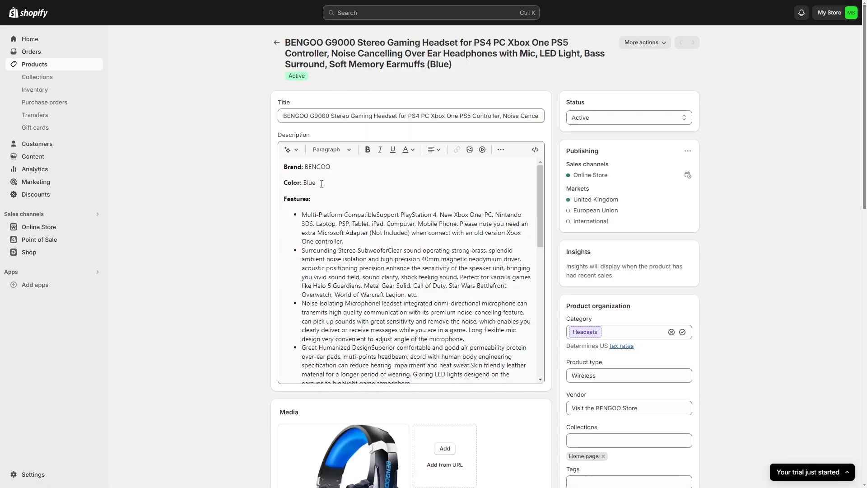
left_click_drag(304, 224, 453, 347)
left_click(453, 348)
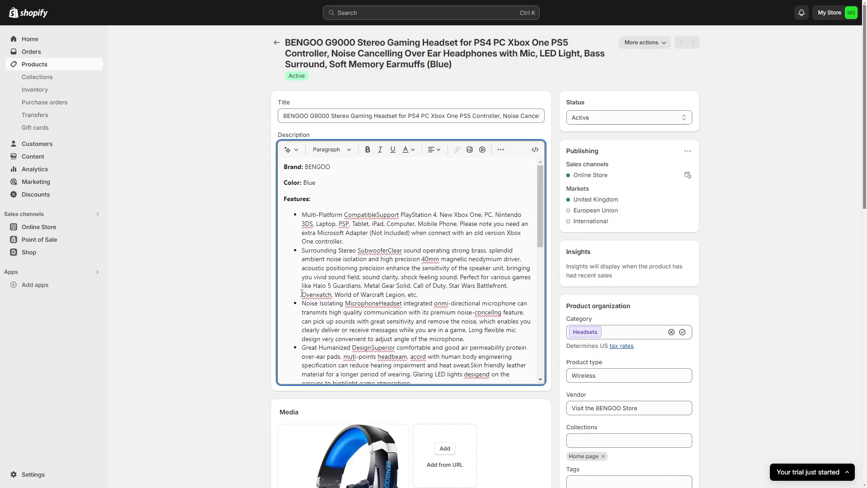
scroll(425, 378, "down", 4)
scroll(425, 377, "down", 5)
scroll(202, 268, "down", 5)
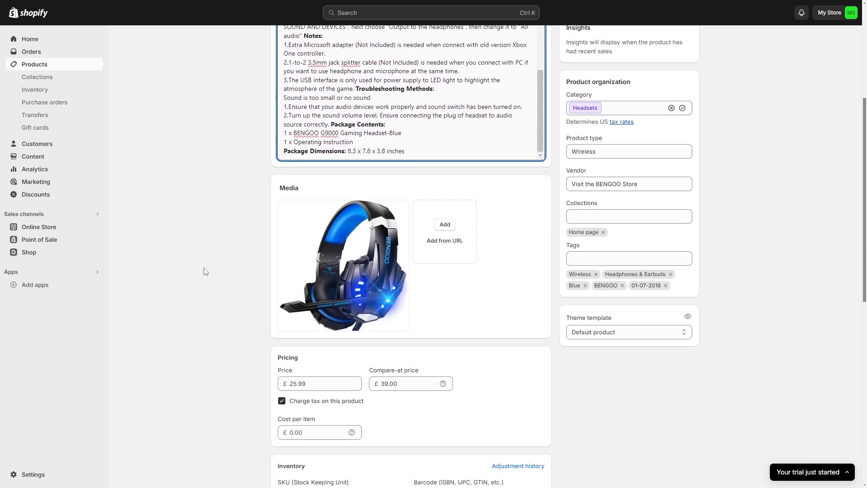
Step: Examine the imported headset's inventory, shipping, variants and search engine listing in the Shopify product details
scroll(211, 251, "down", 5)
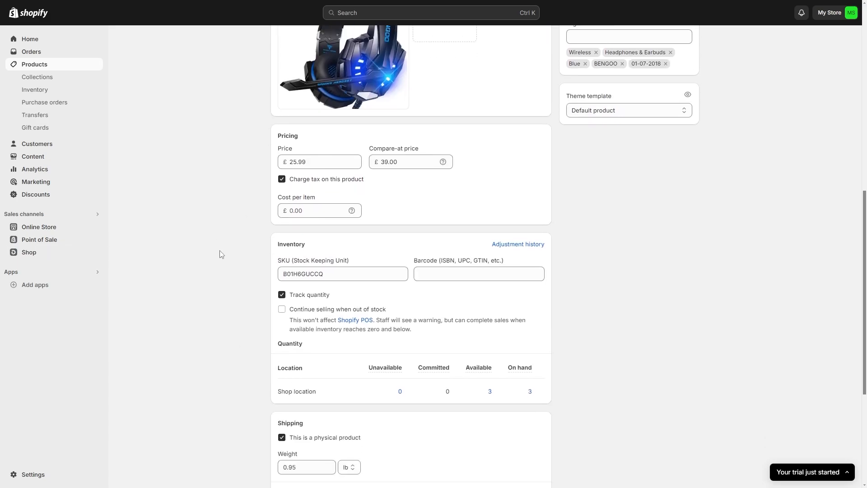
scroll(569, 278, "down", 4)
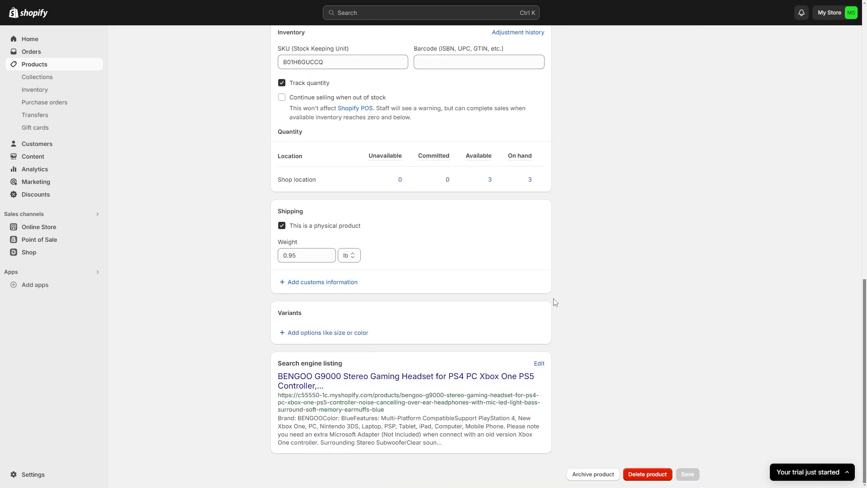
scroll(538, 285, "up", 8)
scroll(538, 285, "up", 5)
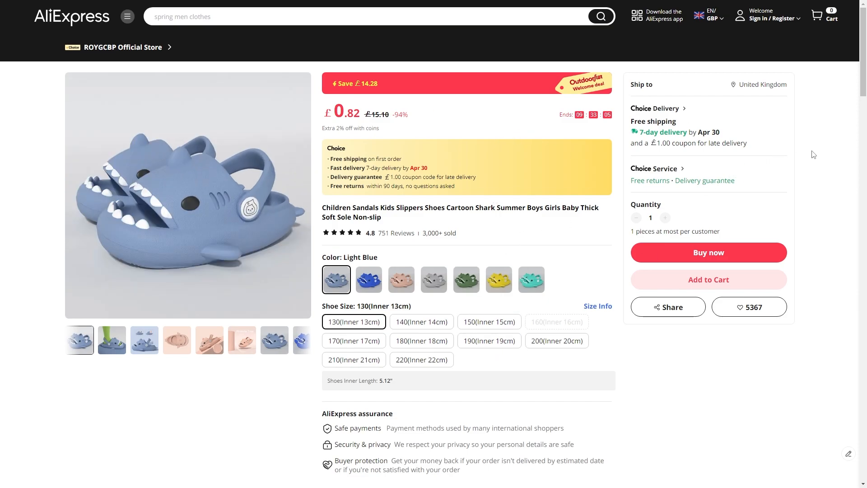
Step: Copy the AliExpress children's shark sandals link and submit it for import in Robo Product Importer, replacing the headset's link
key("ctrl+l")
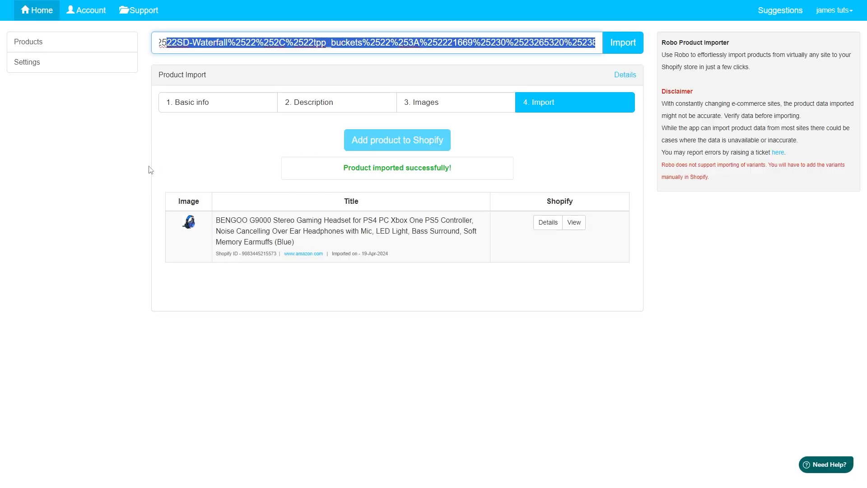
key("ctrl+v")
left_click(637, 41)
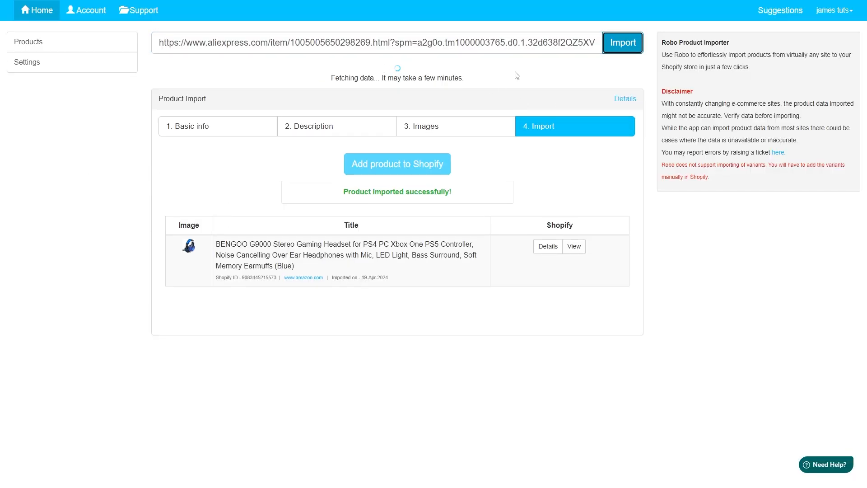
left_click_drag(186, 42, 261, 43)
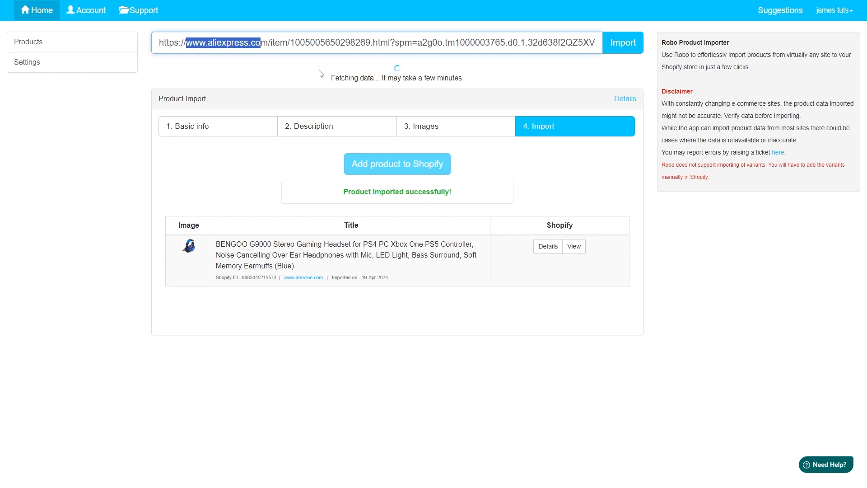